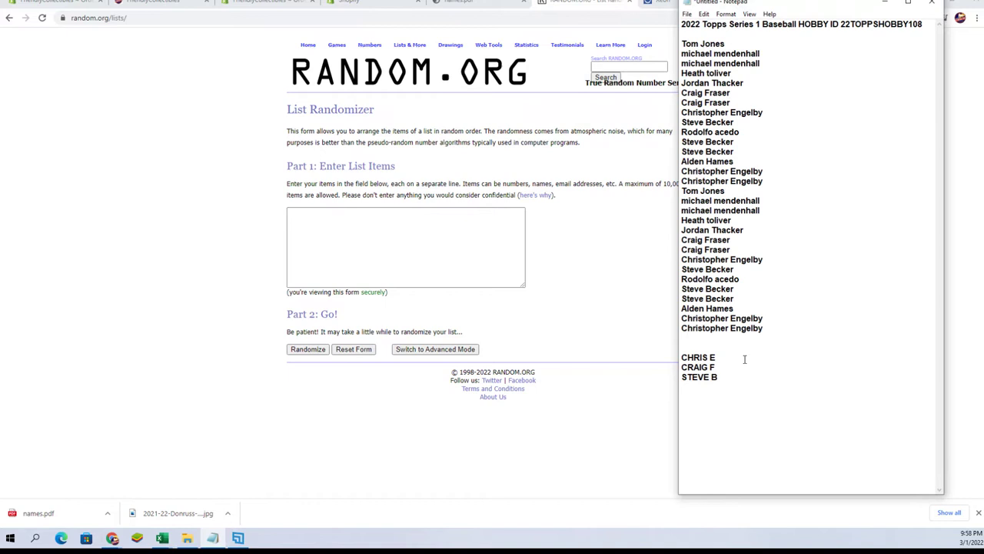
left_click_drag(720, 378, 678, 359)
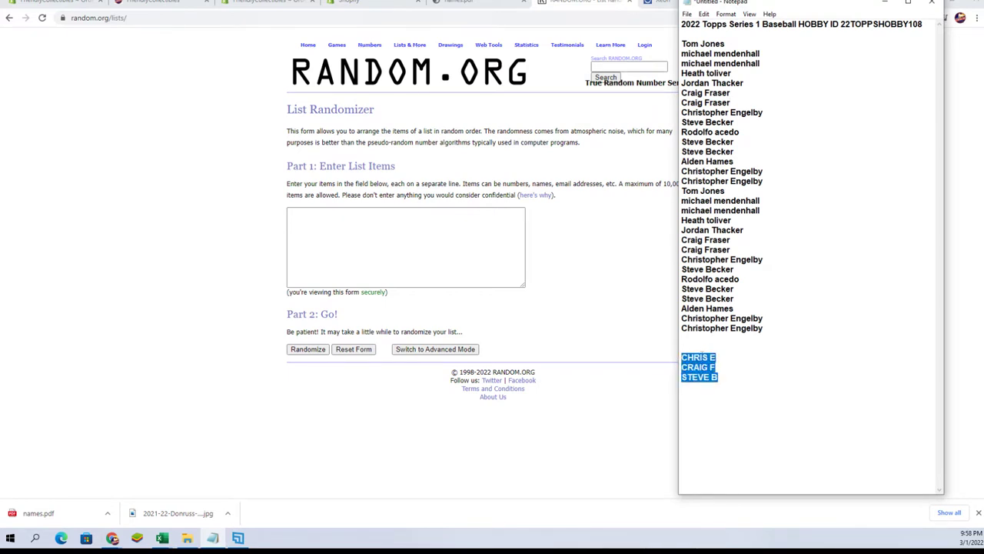
right_click(702, 353)
left_click(738, 388)
Paste the three names into the RANDOM.ORG list box and randomize them
left_click(380, 233)
right_click(387, 239)
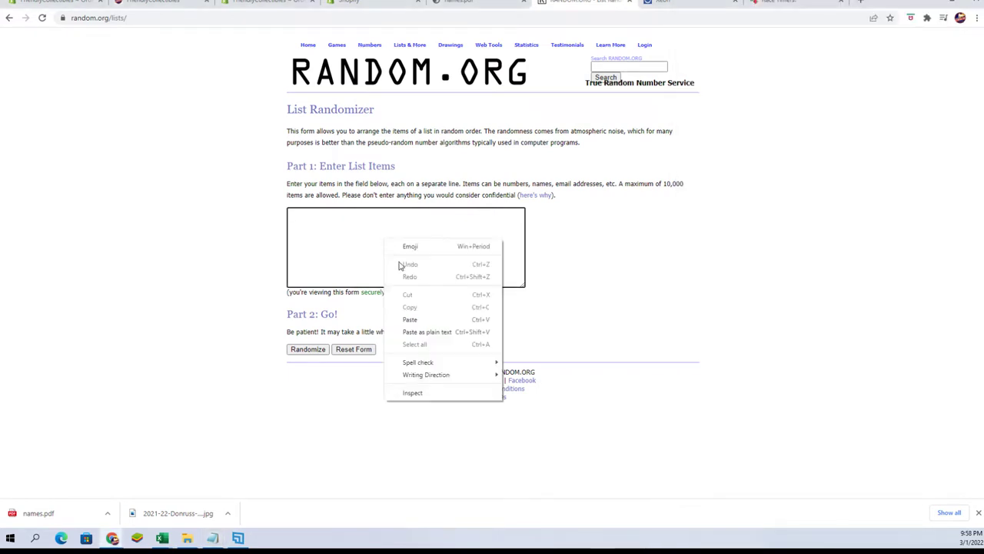
left_click(416, 317)
left_click(307, 349)
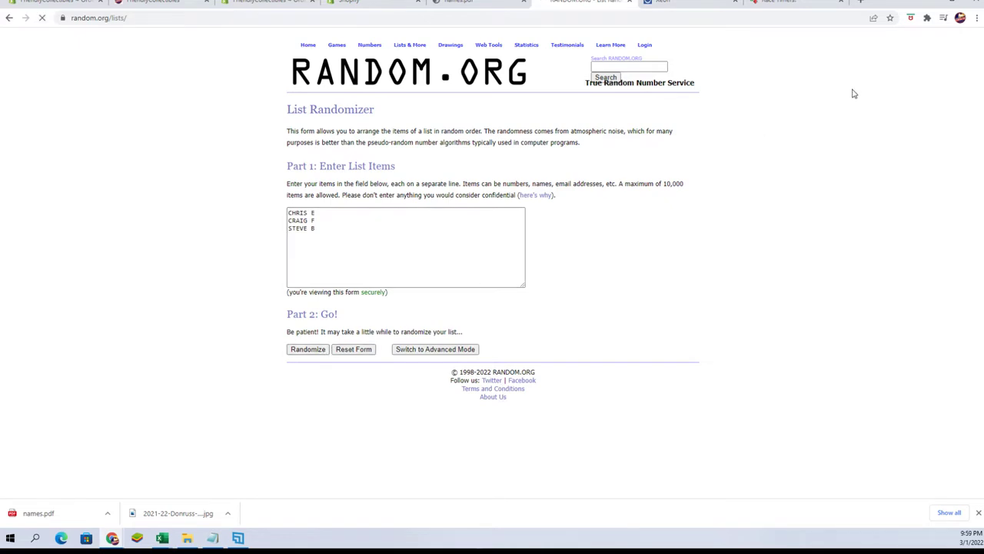
left_click(976, 17)
left_click(945, 113)
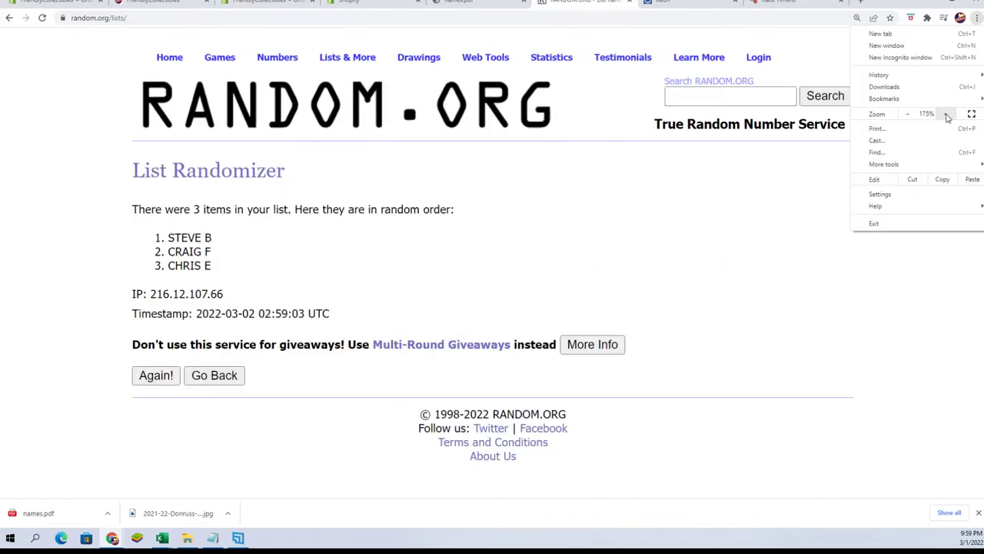
left_click(945, 113)
left_click(115, 430)
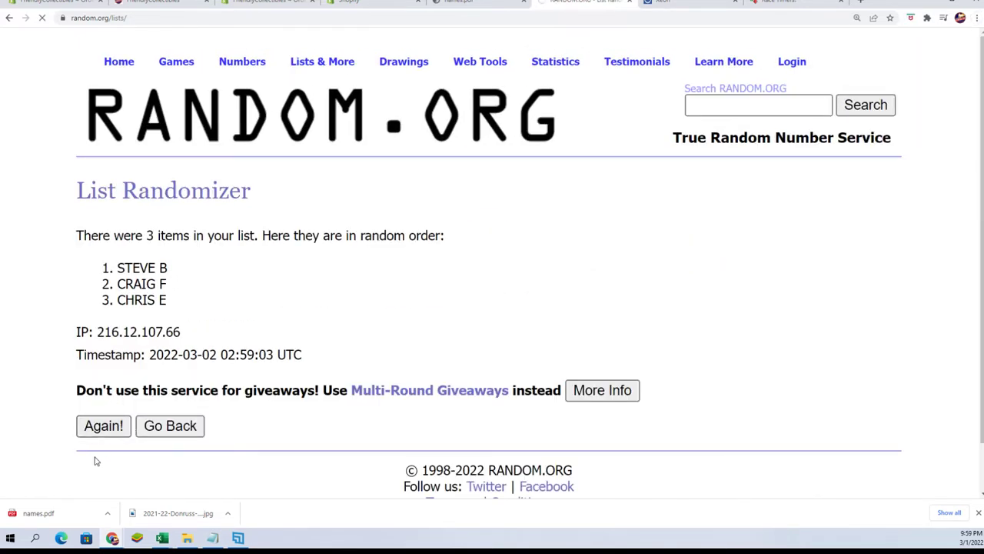
left_click(105, 432)
left_click(101, 466)
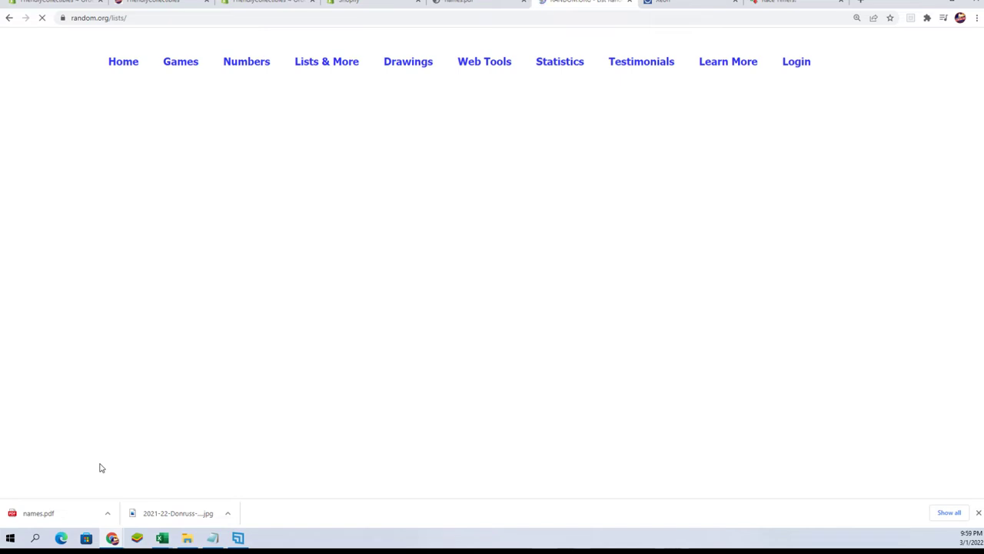
left_click(82, 463)
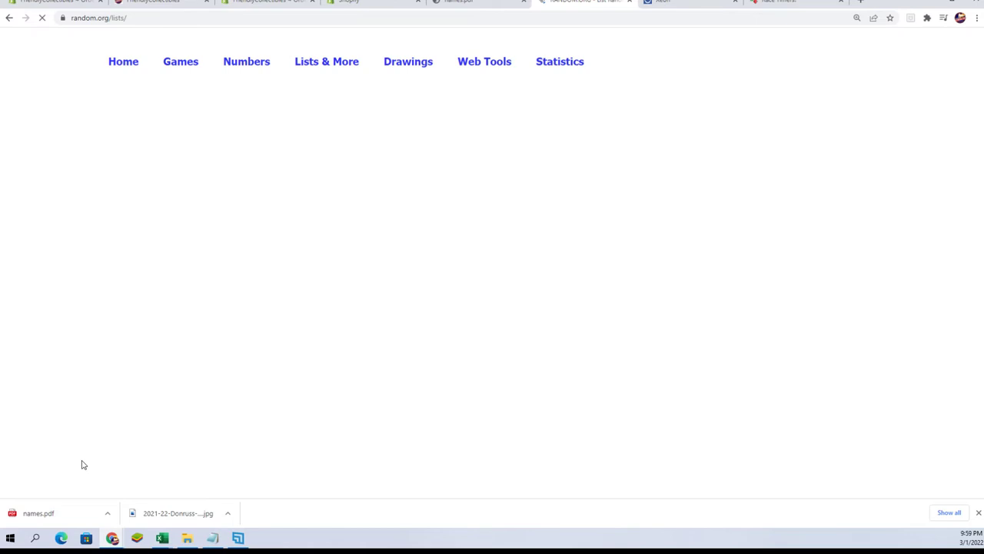
left_click(86, 465)
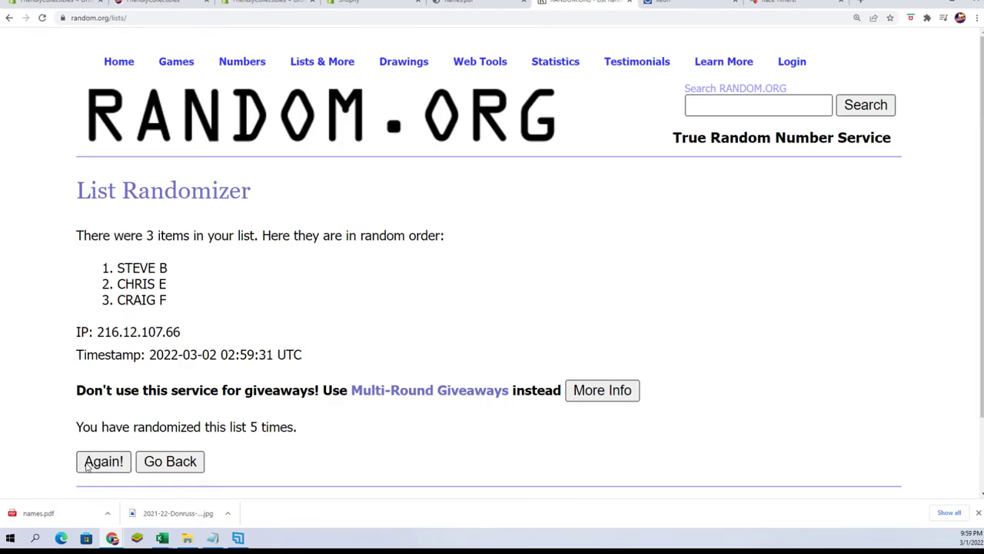
left_click(88, 467)
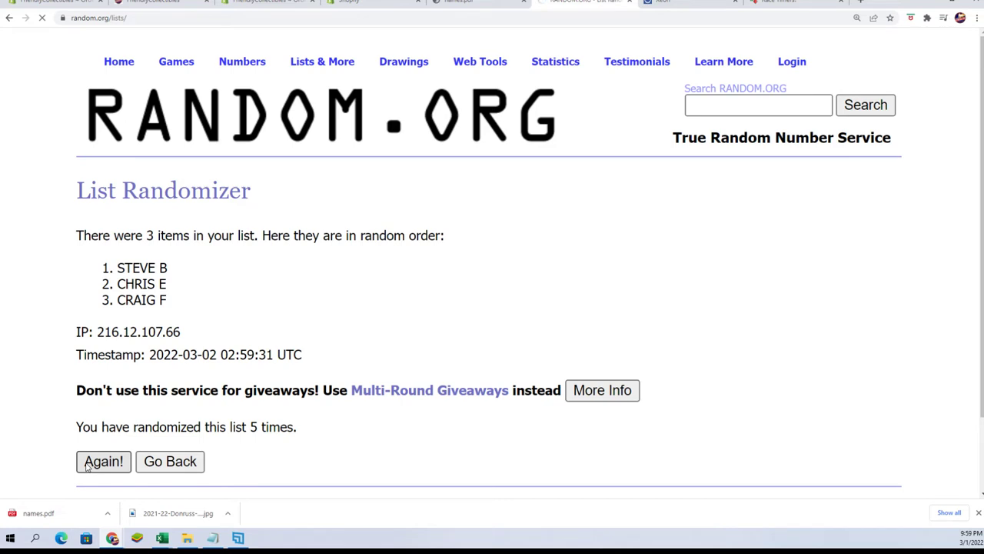
left_click(87, 464)
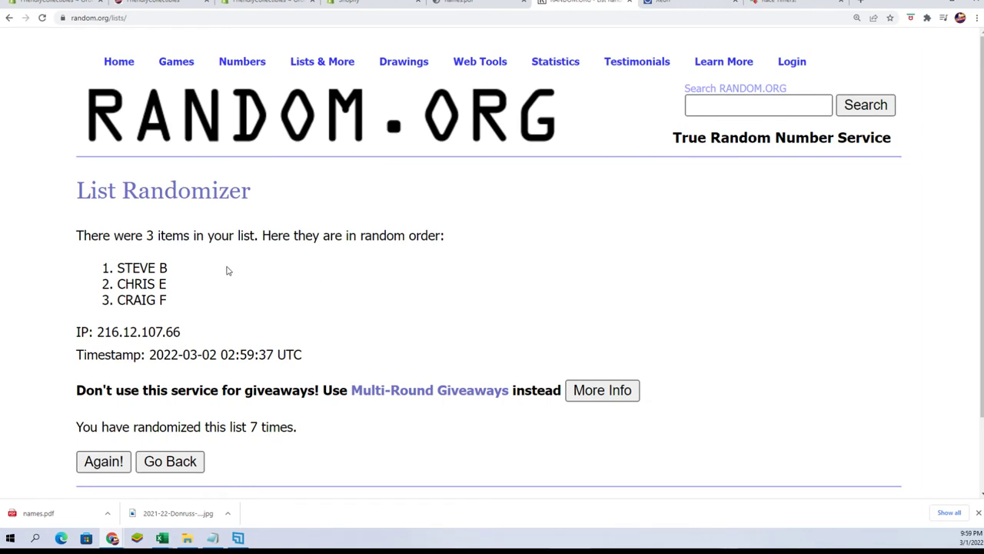
double_click(163, 268)
left_click_drag(163, 268, 117, 267)
left_click(691, 338)
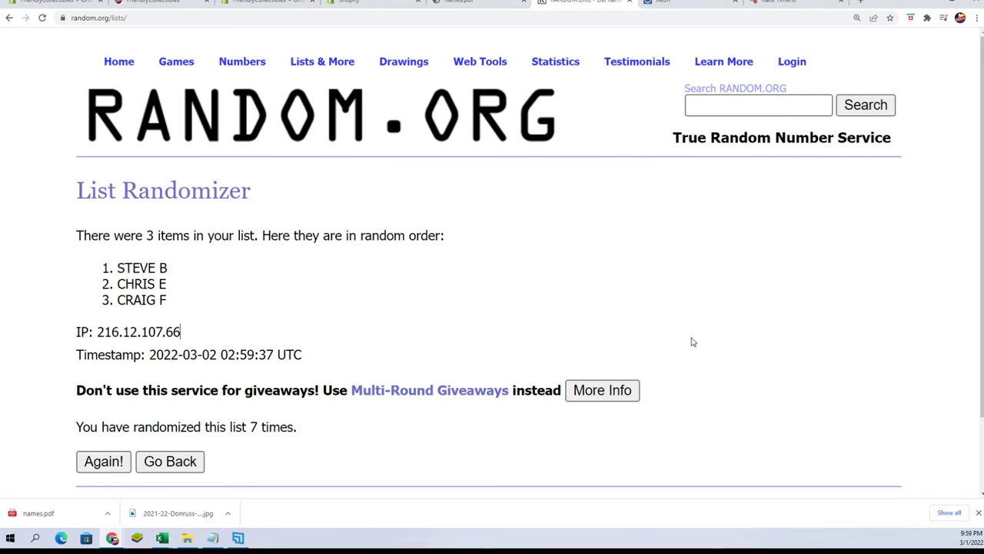